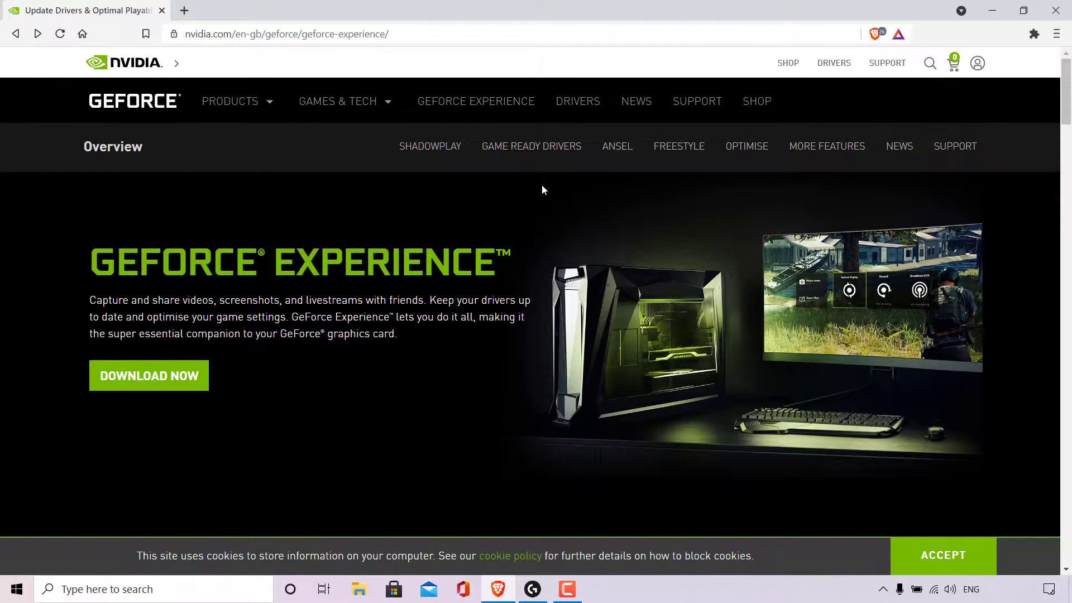
- Inspect the NVIDIA page address, then save the GeForce_Experience_v3.23.0.74 installer (123 MB) into Downloads
left_click(398, 35)
key("End")
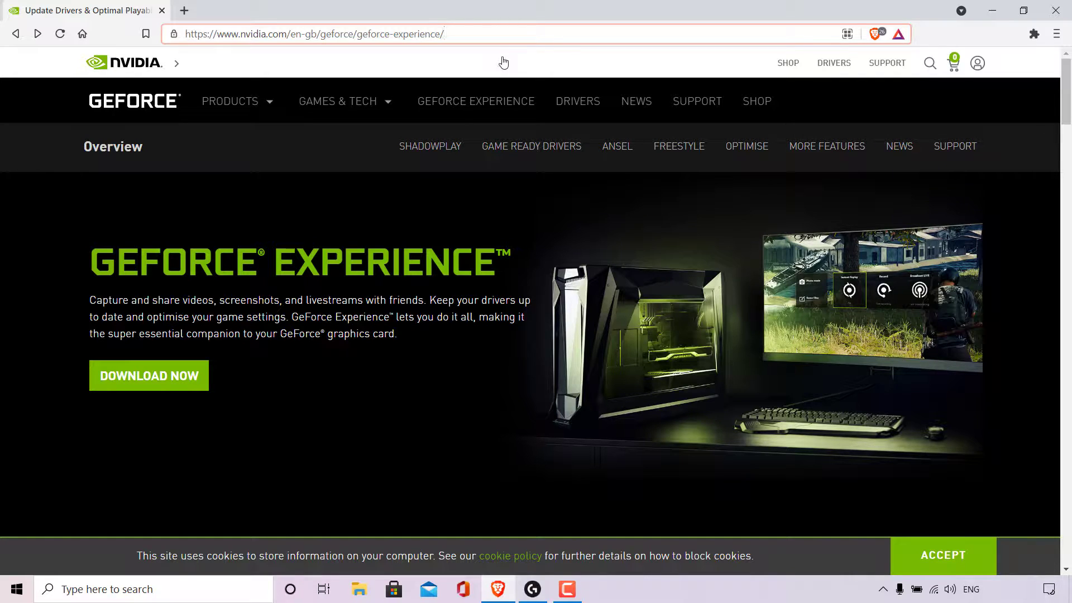
left_click(393, 193)
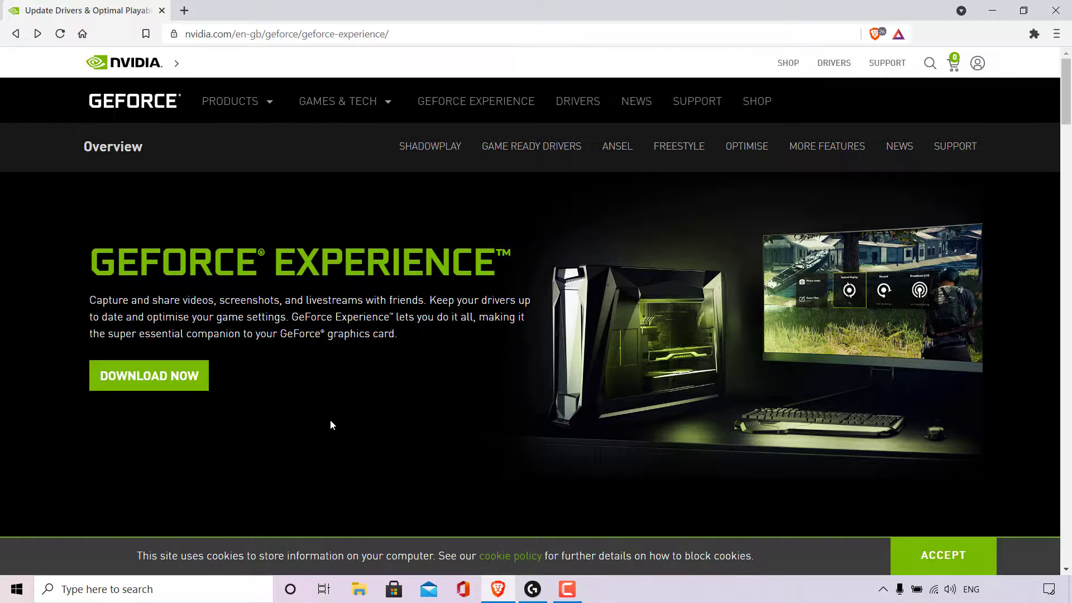
left_click(154, 385)
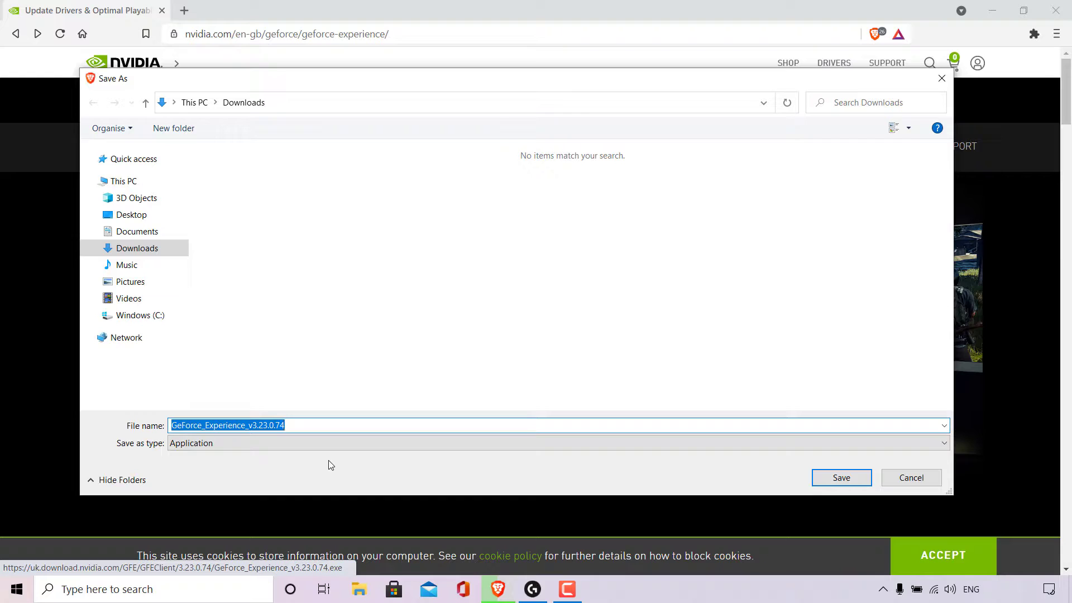
left_click(858, 482)
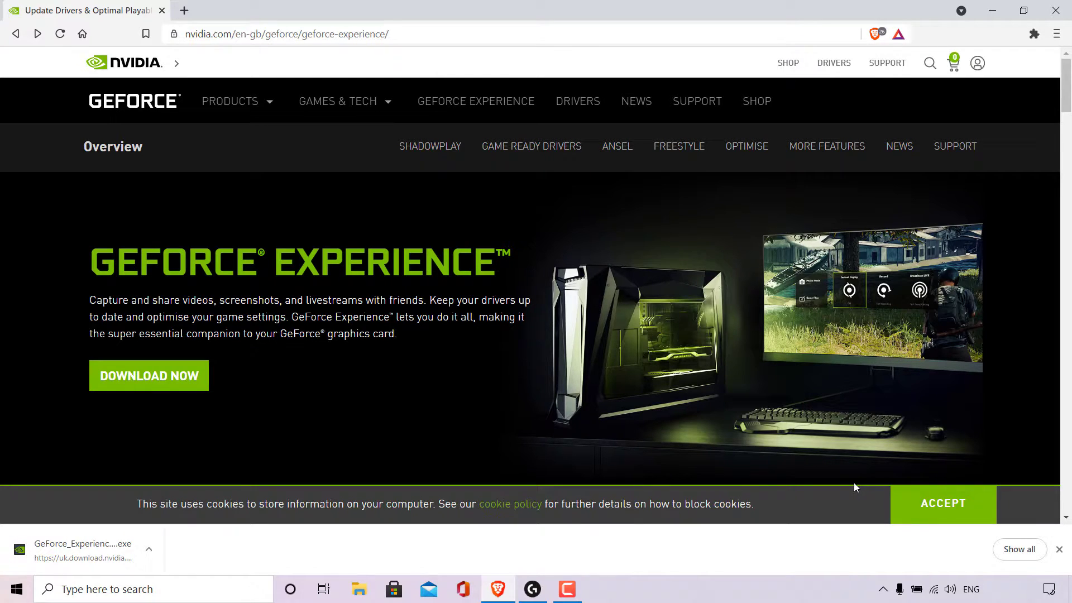
- Show the finished download in its folder and run GeForce_Experience_v3.23.0.74 from Downloads
left_click(149, 554)
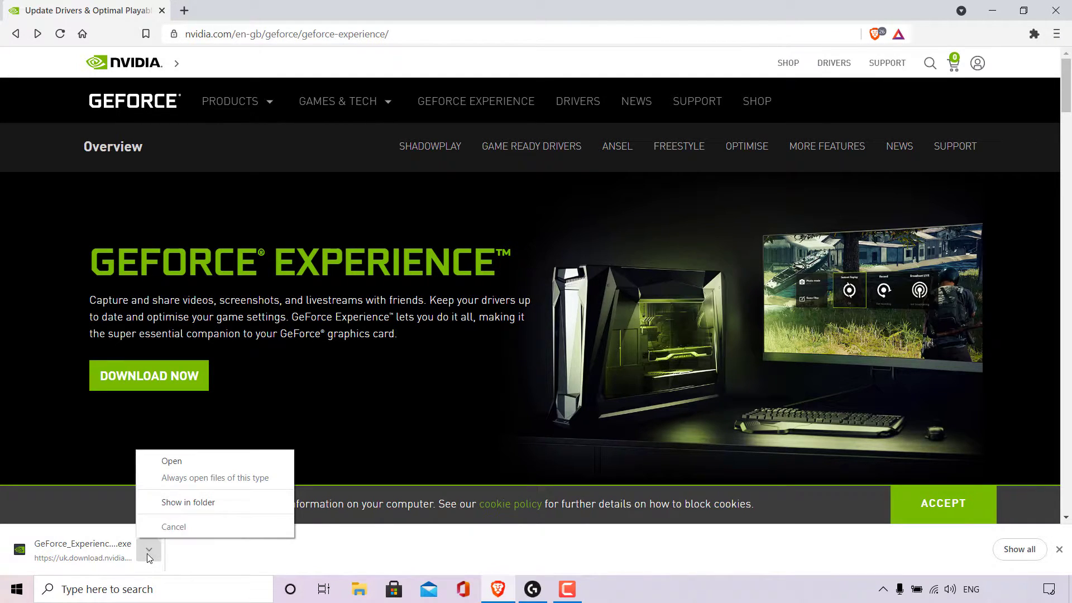
left_click(203, 502)
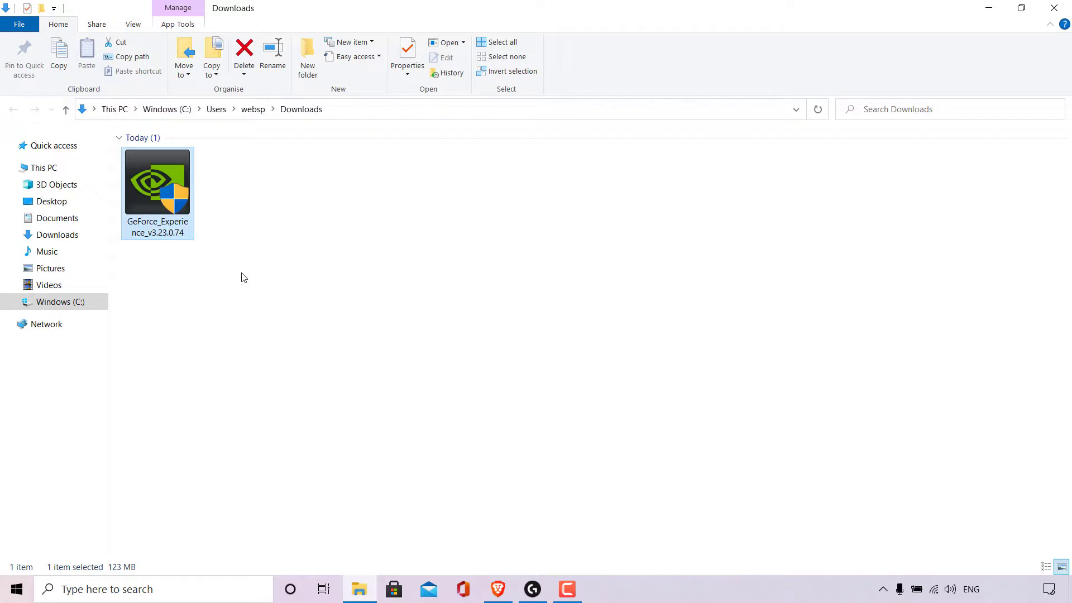
double_click(164, 217)
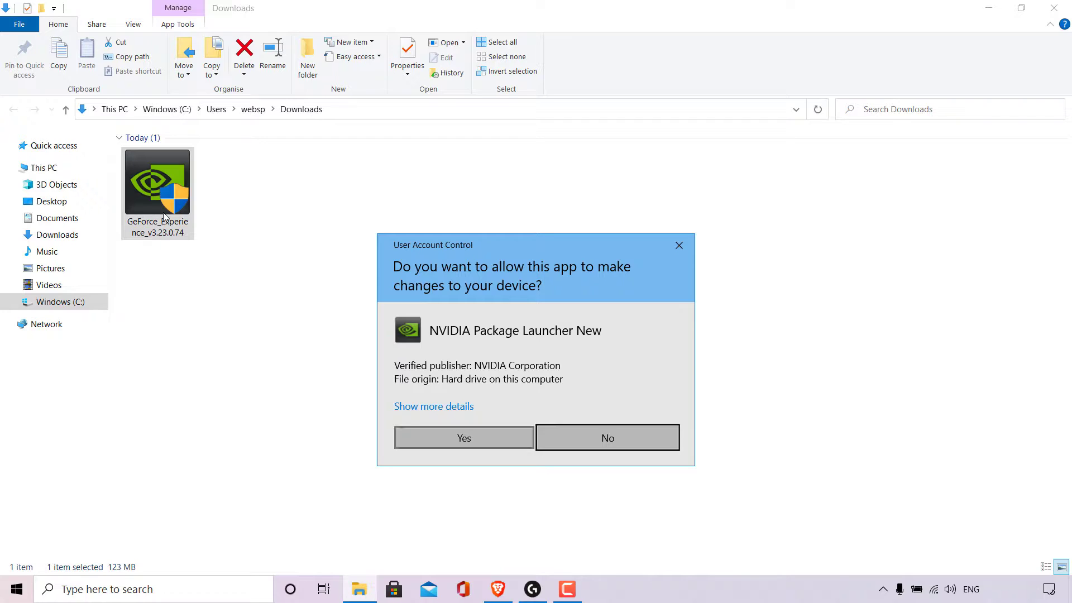
- Approve the permission prompt and agree to the terms to install GeForce Experience 3.23.0.74
left_click(495, 446)
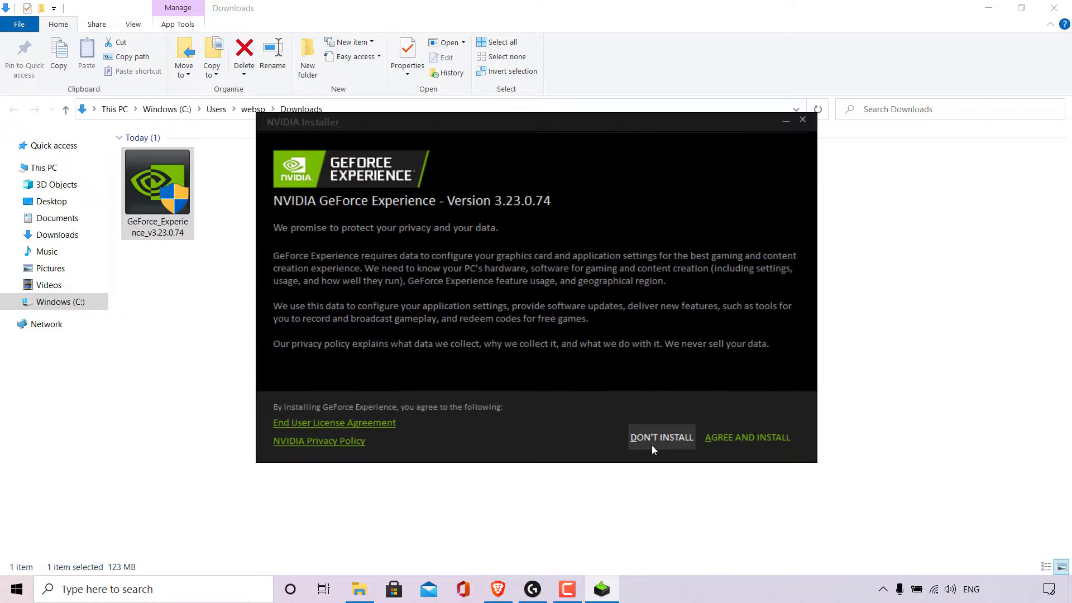
left_click(757, 441)
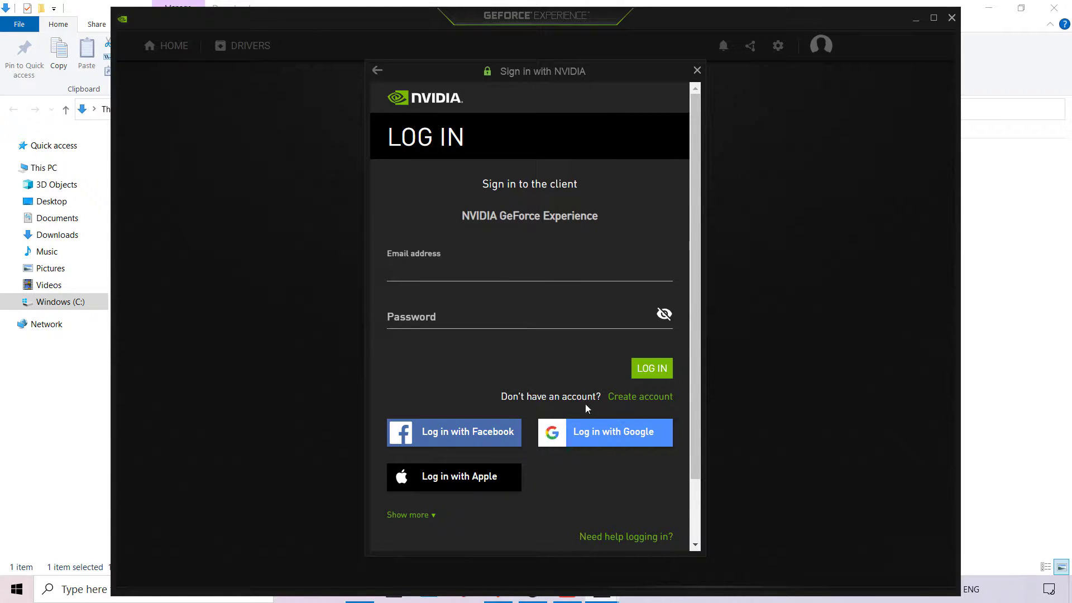
left_click(649, 403)
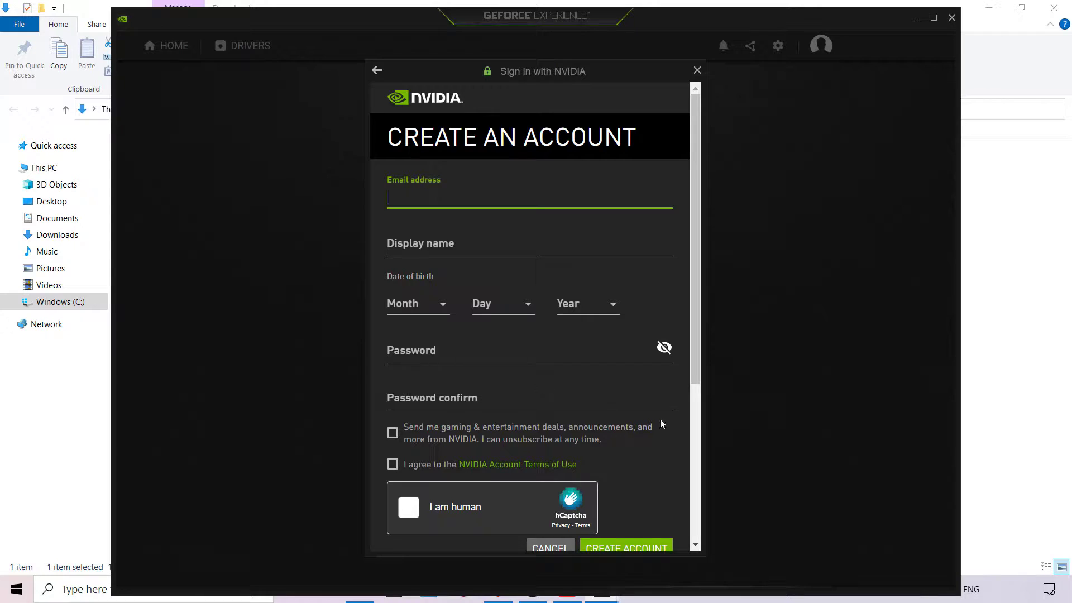
scroll(661, 424, "down", 4)
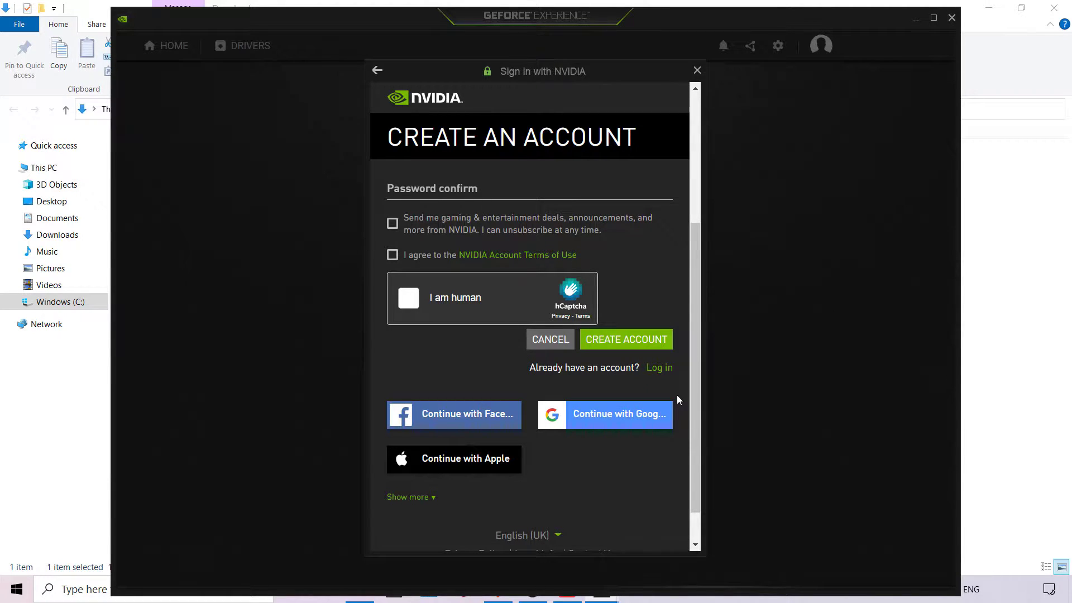
scroll(677, 399, "down", 1)
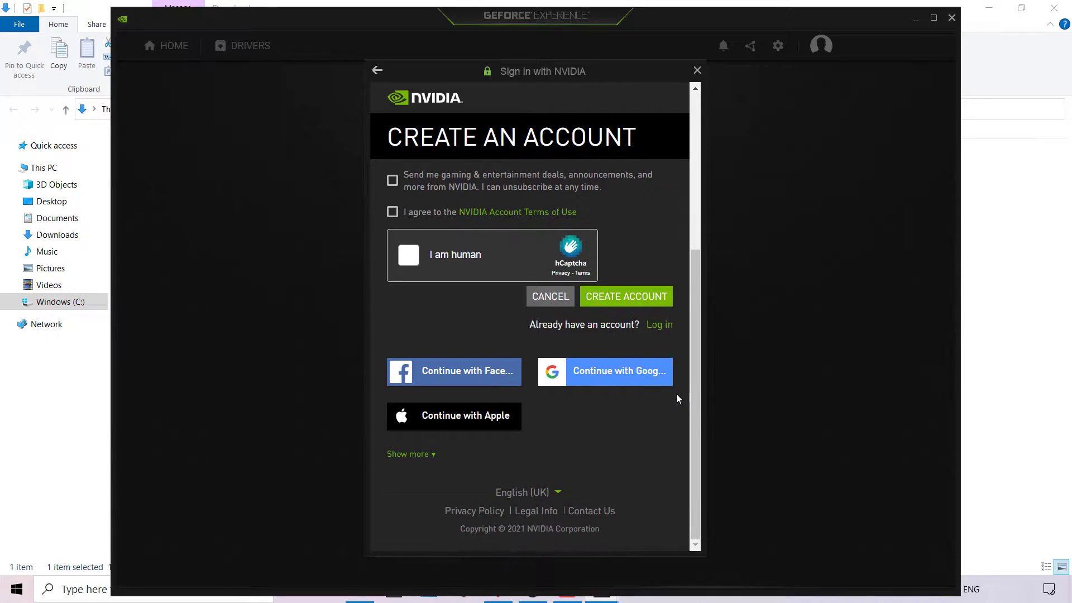
left_click(550, 297)
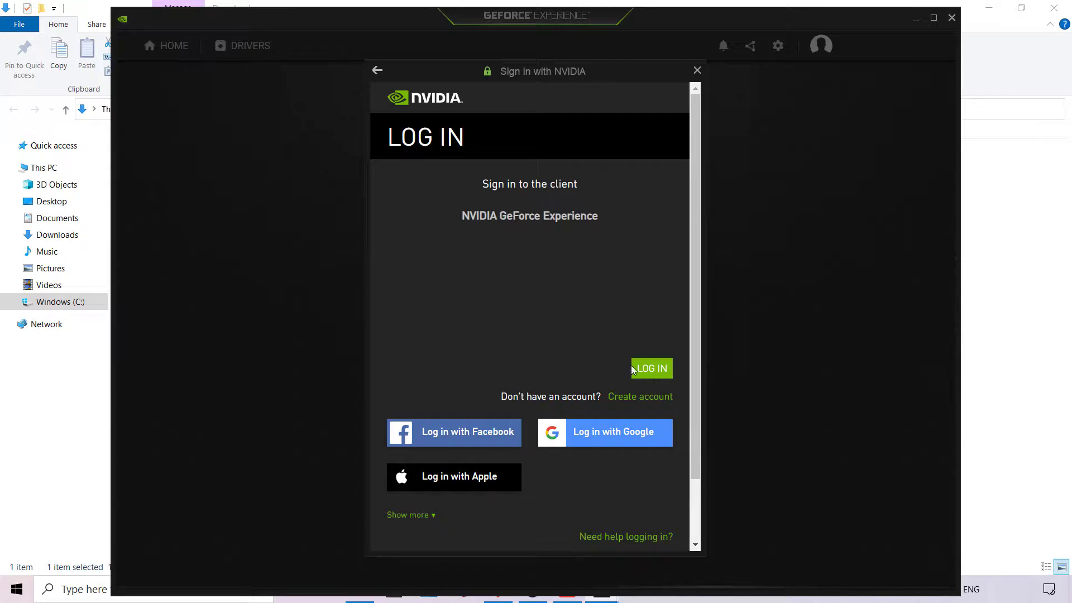
- Log in with the account credentials and skip the welcome tour to reach the five-game Home library
left_click(656, 375)
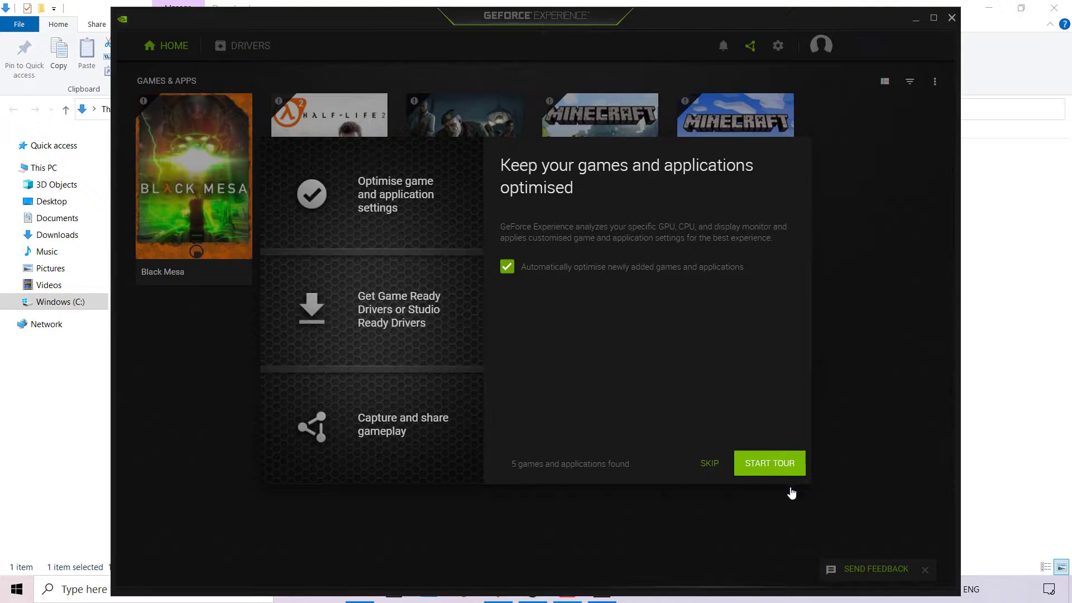
left_click(785, 471)
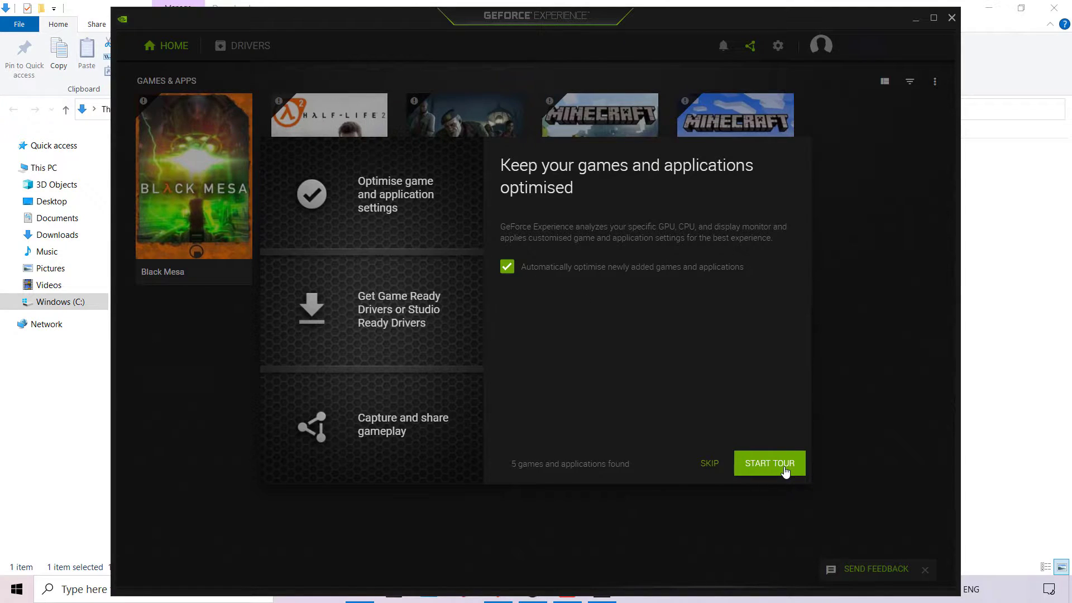
left_click(710, 464)
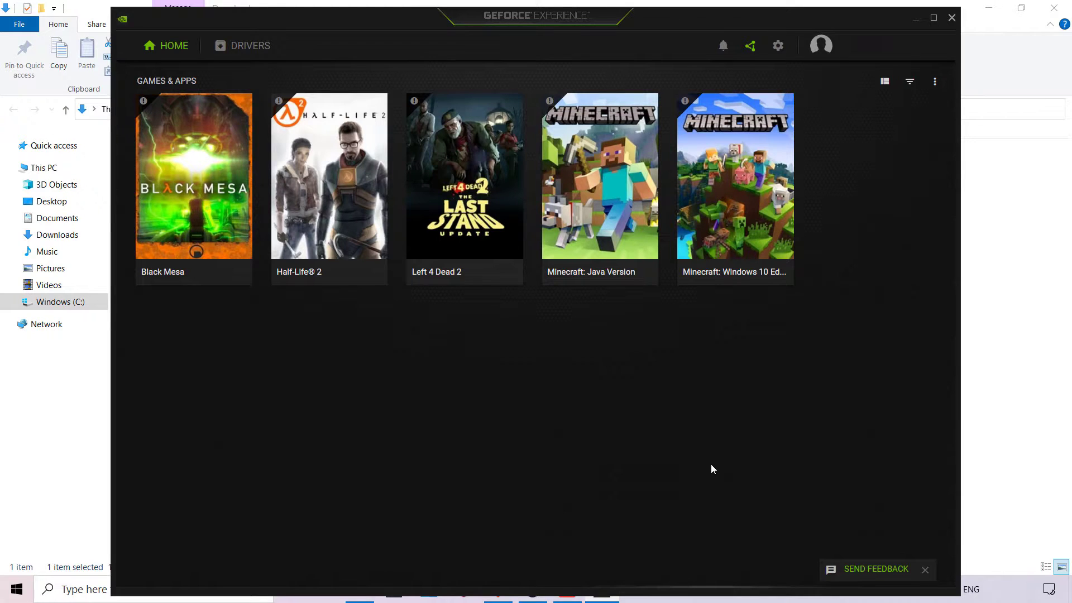
- On the Drivers page, set the driver preference to Studio Driver and dismiss the tip, revealing Studio Driver 471.11
left_click(187, 53)
left_click(249, 51)
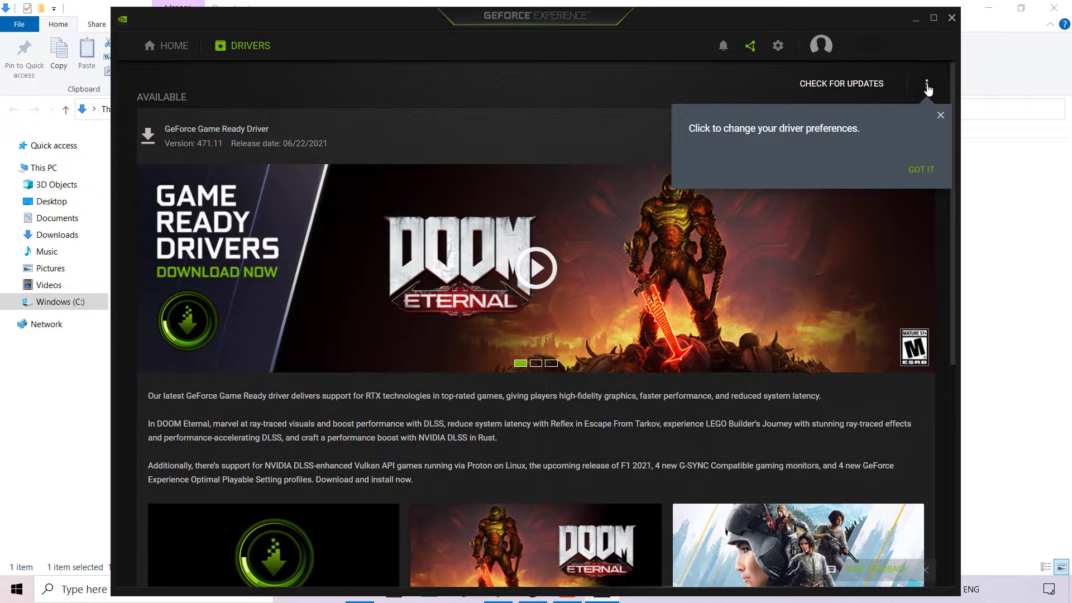
left_click(927, 87)
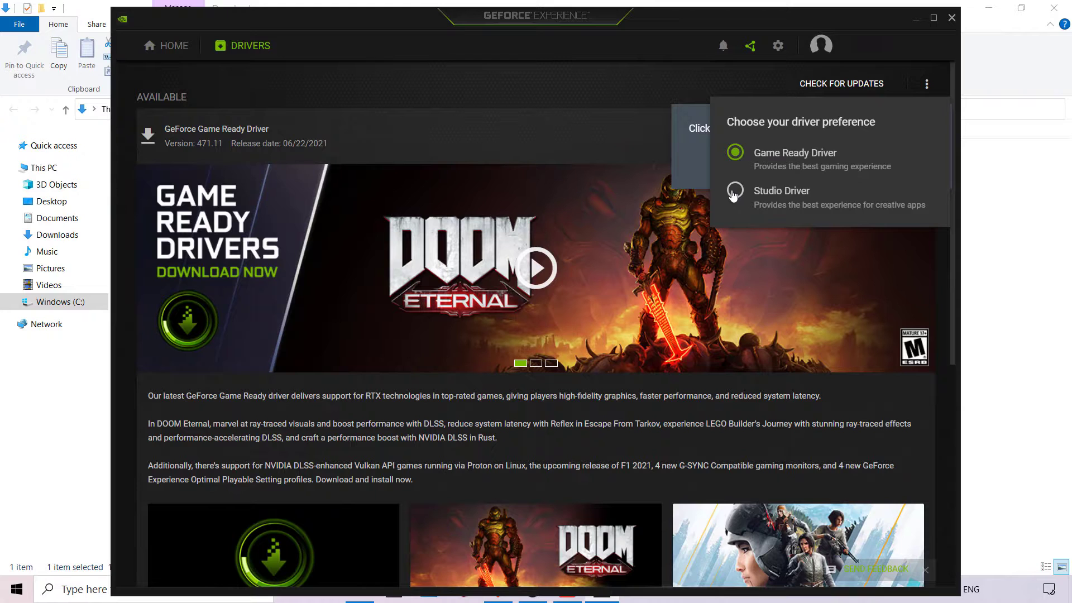
left_click(733, 192)
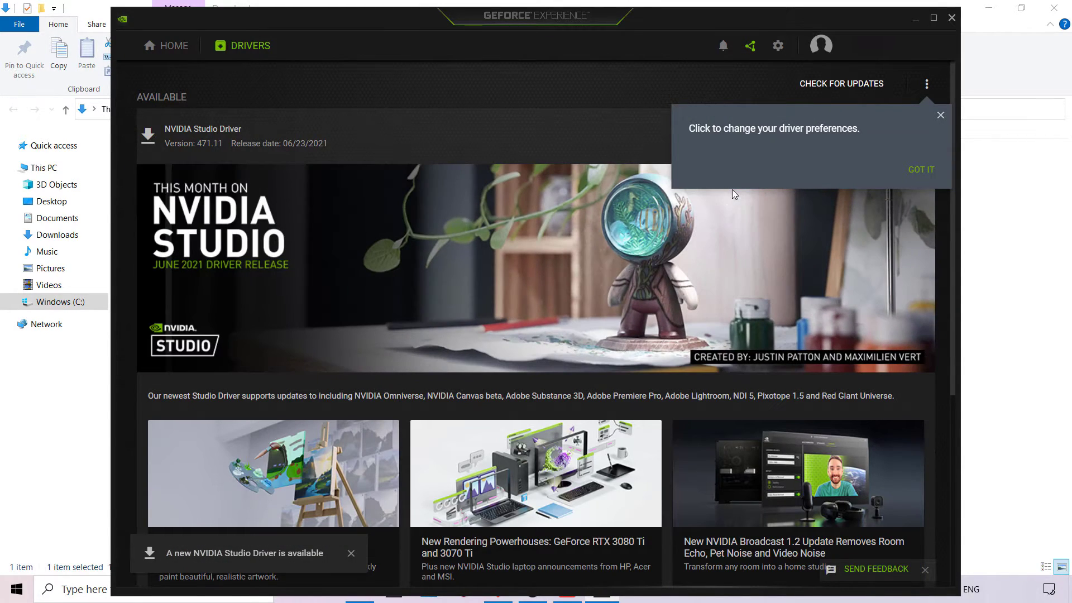
left_click(940, 116)
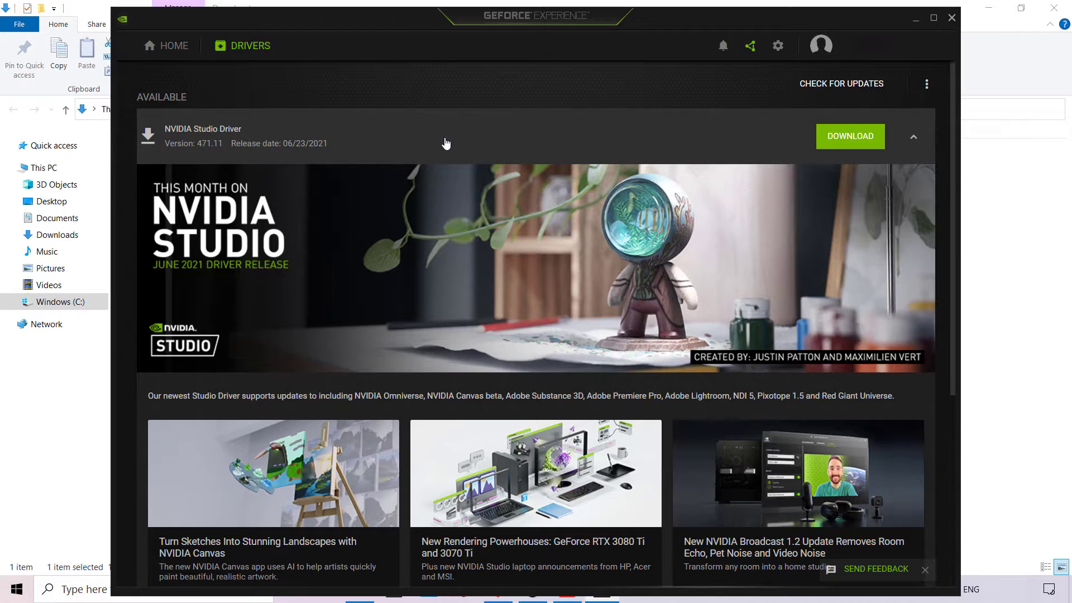
- Switch the driver preference to Game Ready and download GeForce Game Ready Driver 471.11
left_click(927, 85)
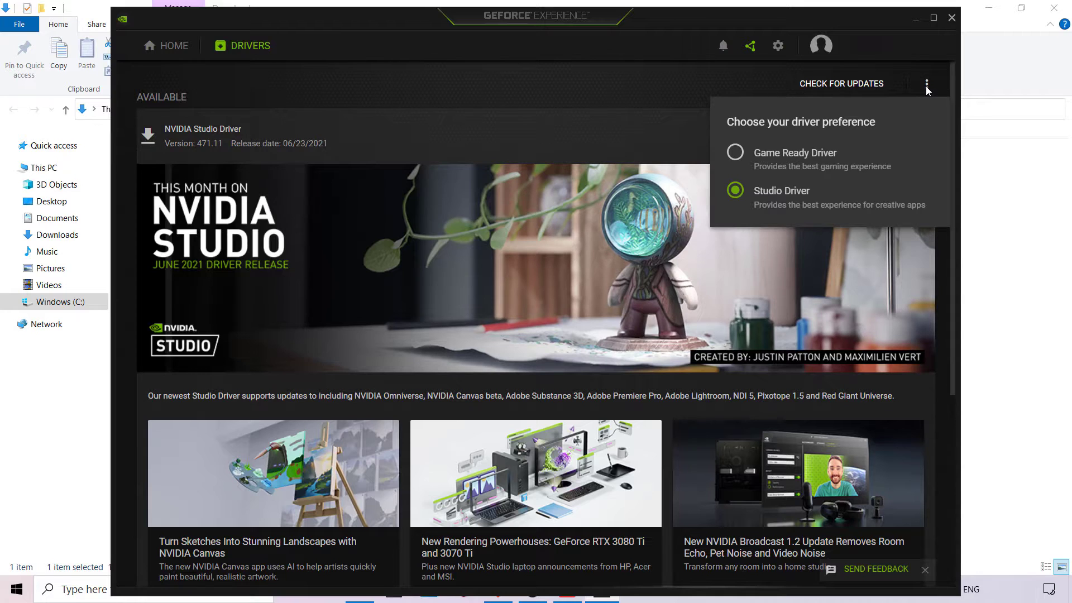
left_click(804, 162)
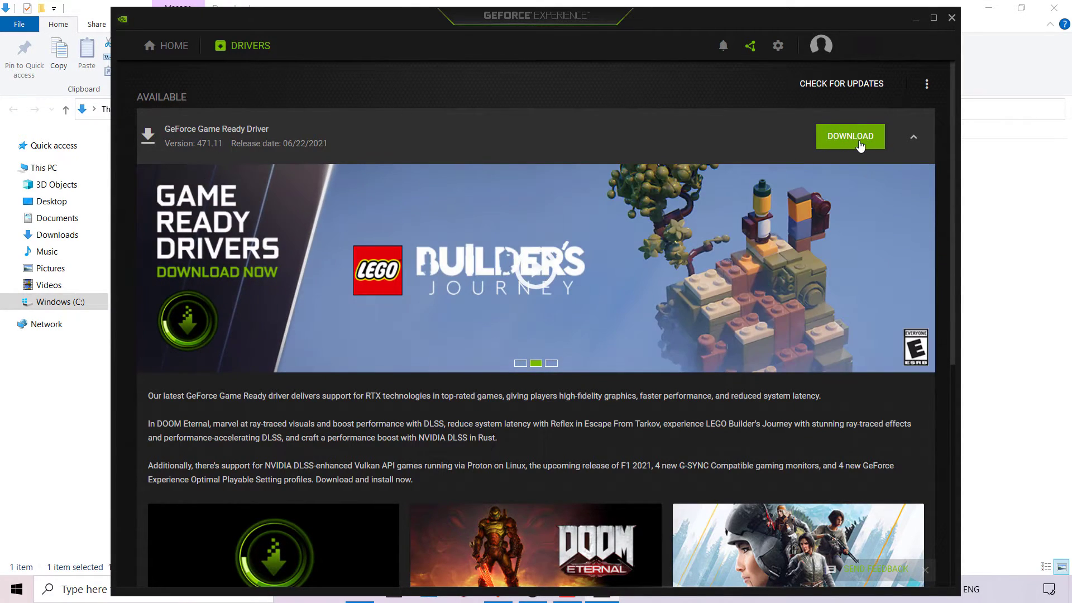
left_click(860, 147)
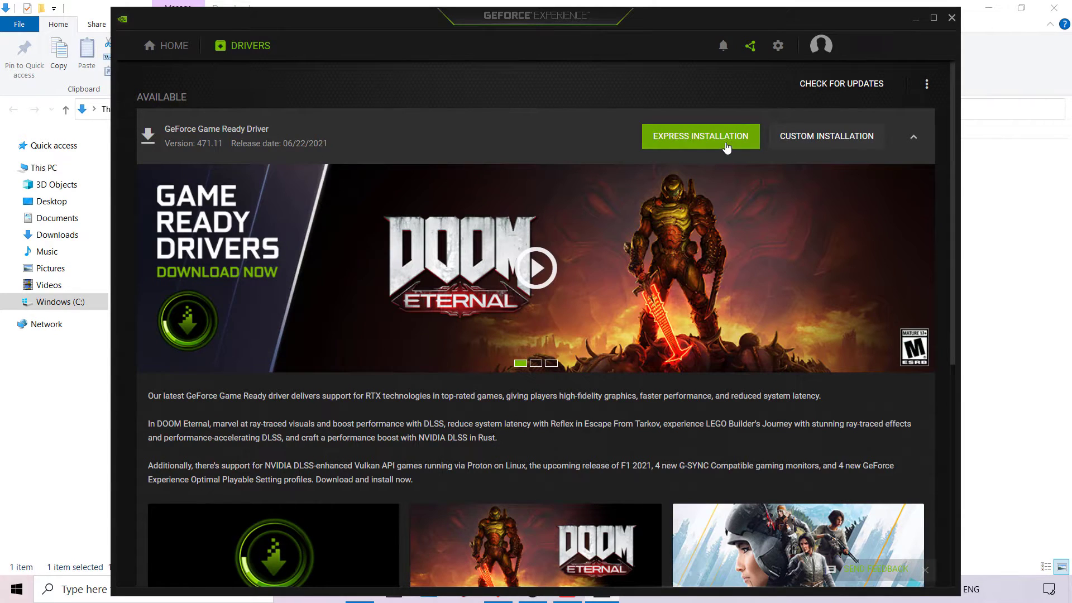
- Choose a custom installation of driver 471.11 and approve the User Account Control prompt
left_click(830, 143)
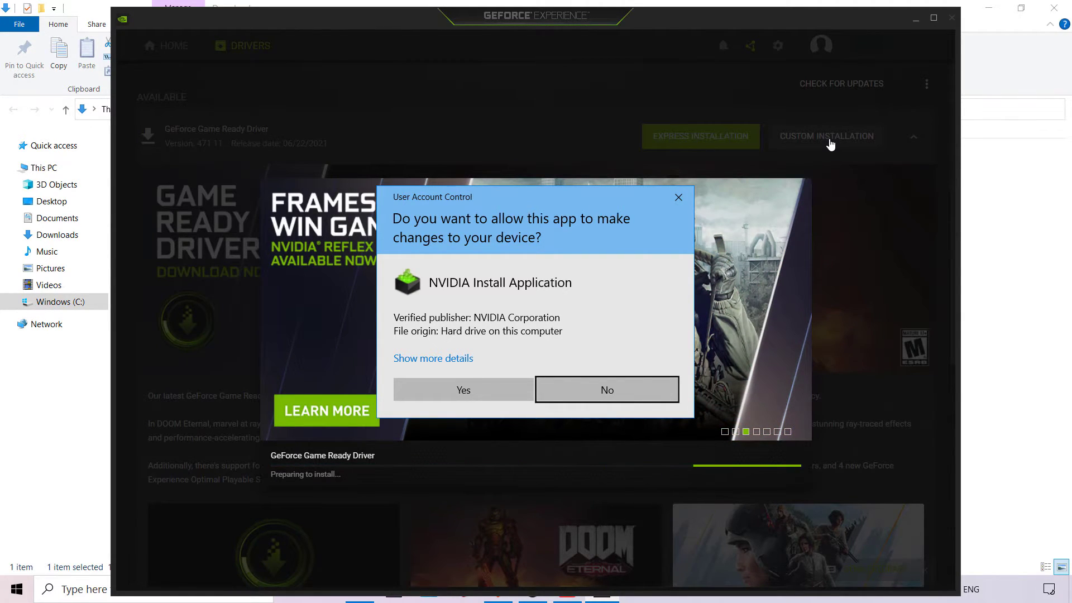
key("alt+y")
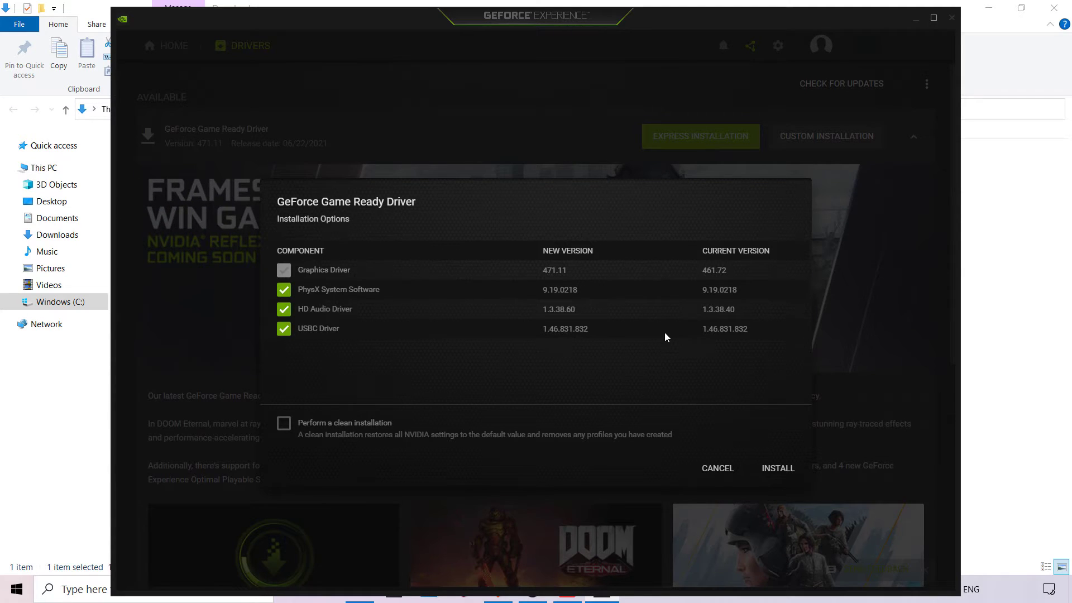
left_click(284, 328)
left_click(284, 309)
left_click(283, 289)
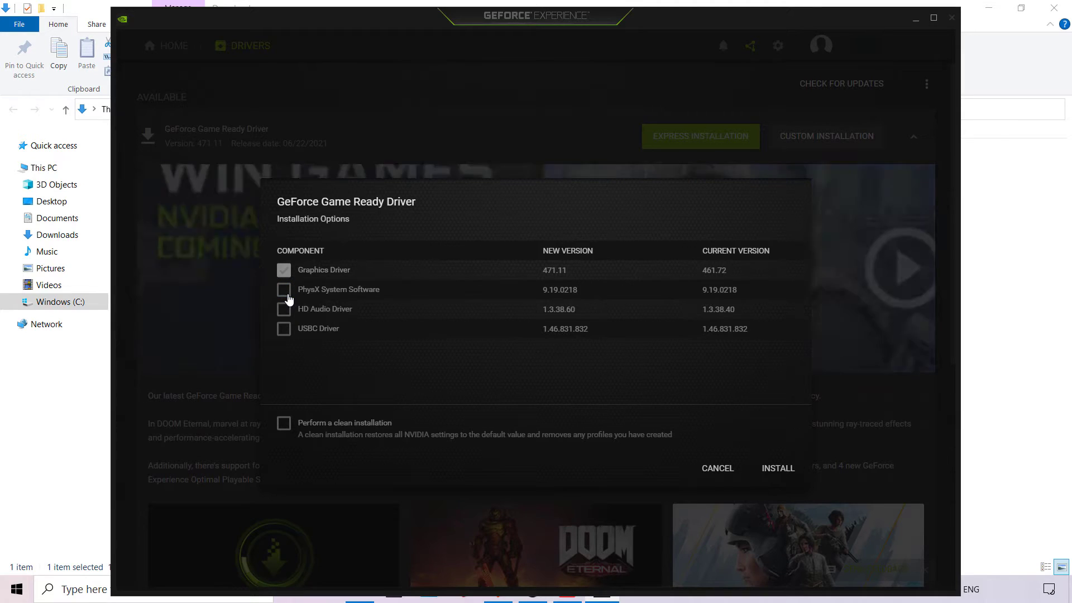
left_click(284, 291)
left_click(284, 309)
left_click(284, 328)
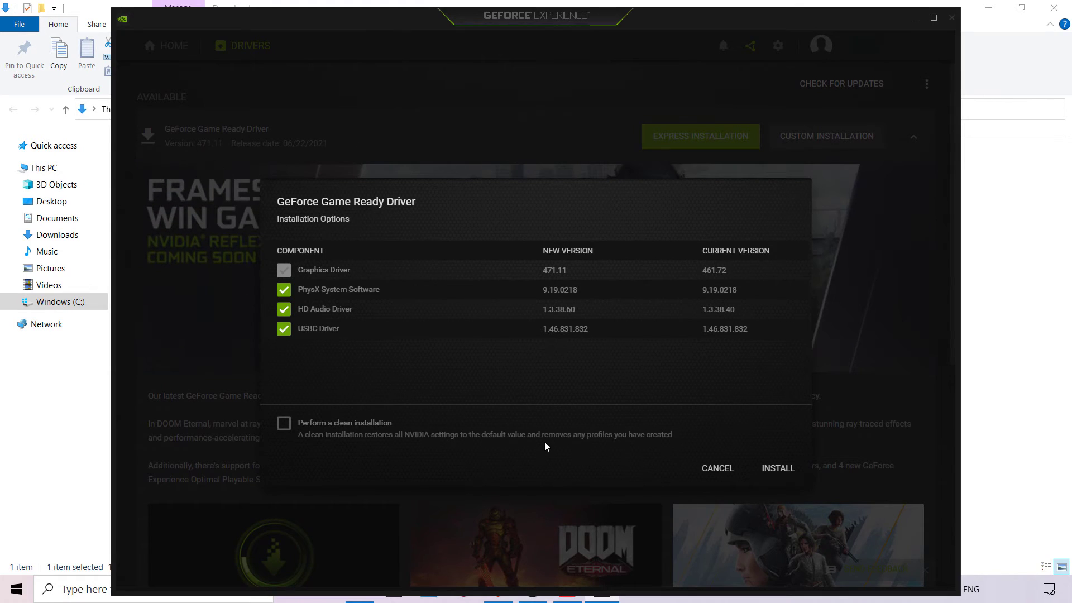
- Install Game Ready Driver 471.11 with all components and close the Installation Complete message
left_click(773, 478)
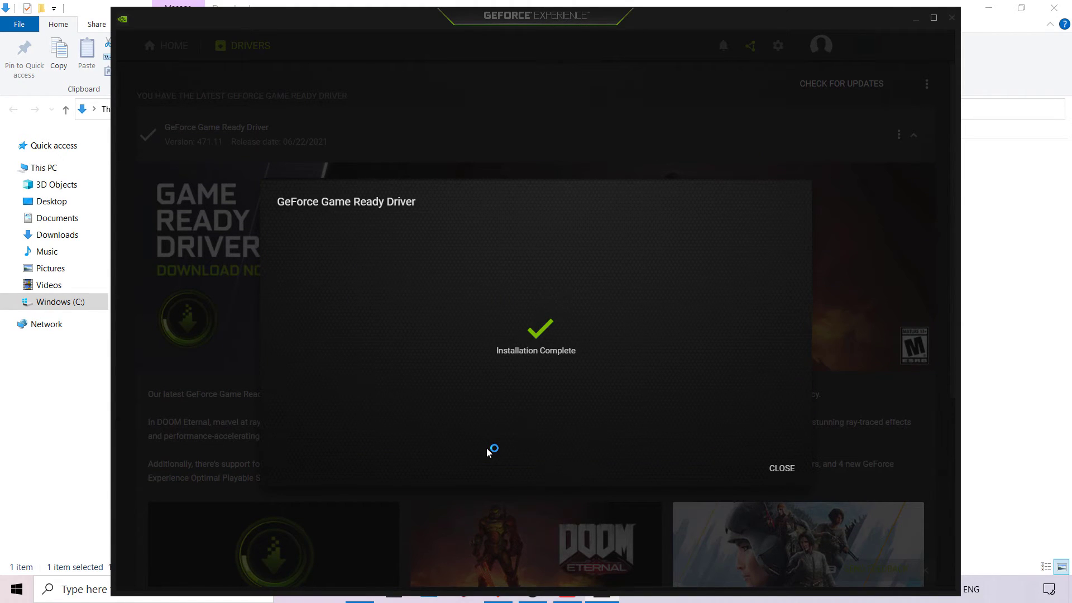
left_click(782, 469)
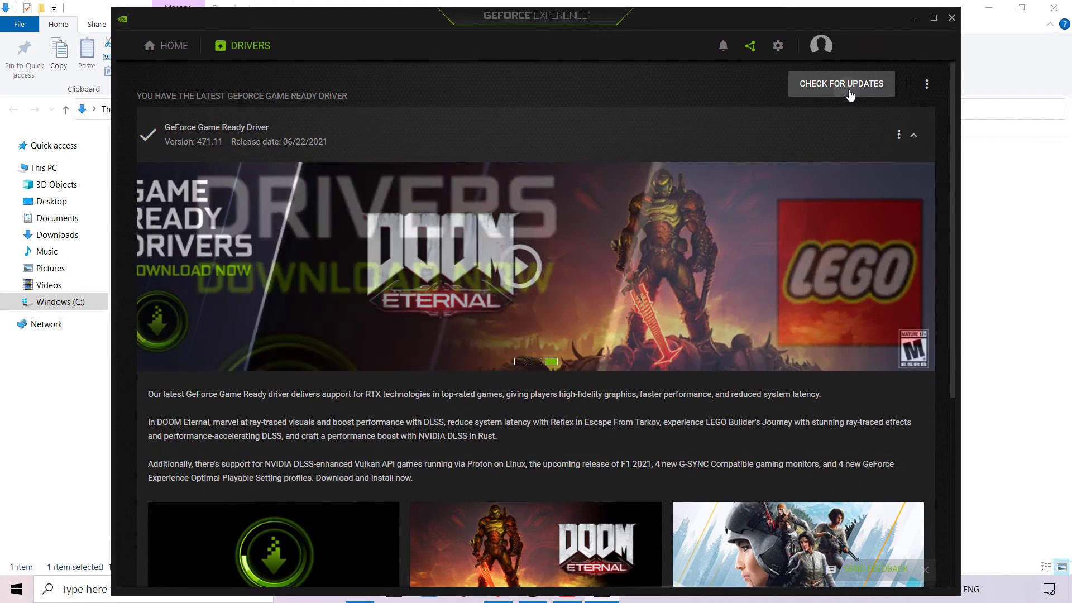
- Check for driver updates, then close GeForce Experience, the Downloads folder window and Brave
left_click(849, 96)
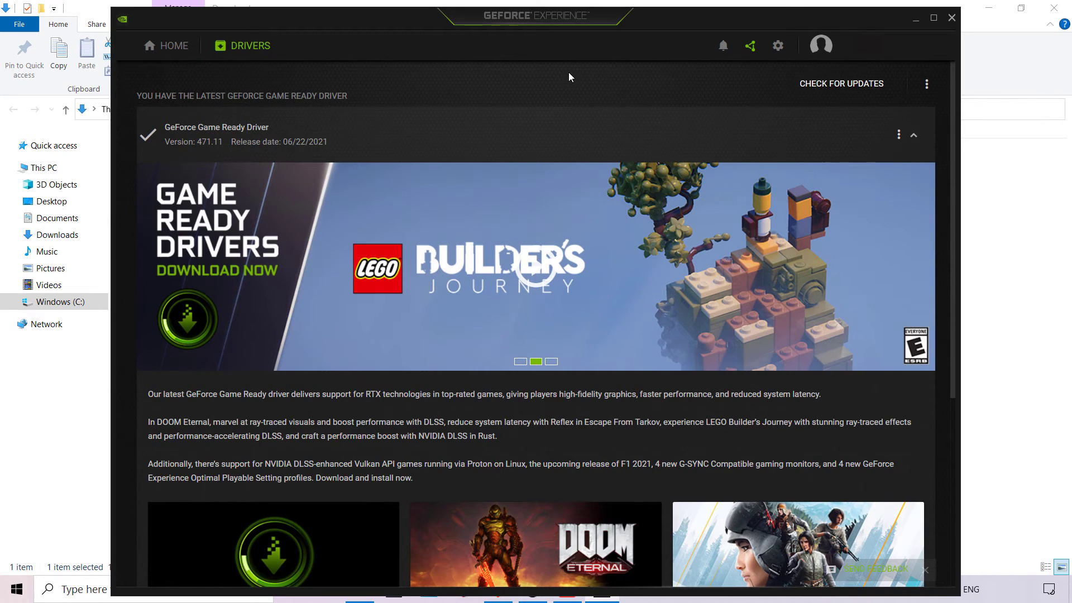
left_click(952, 20)
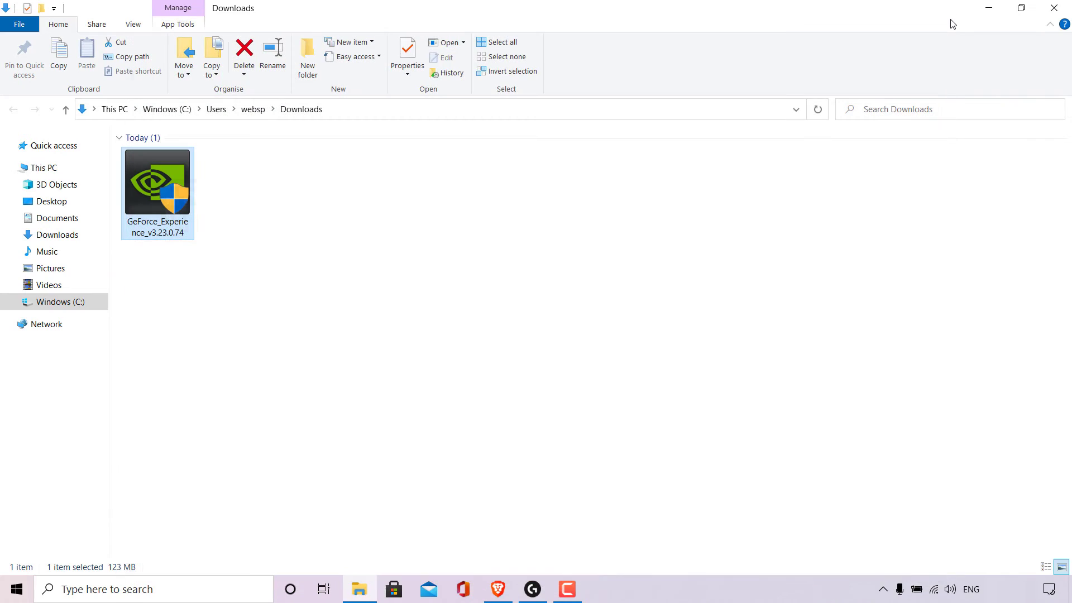
left_click(1054, 7)
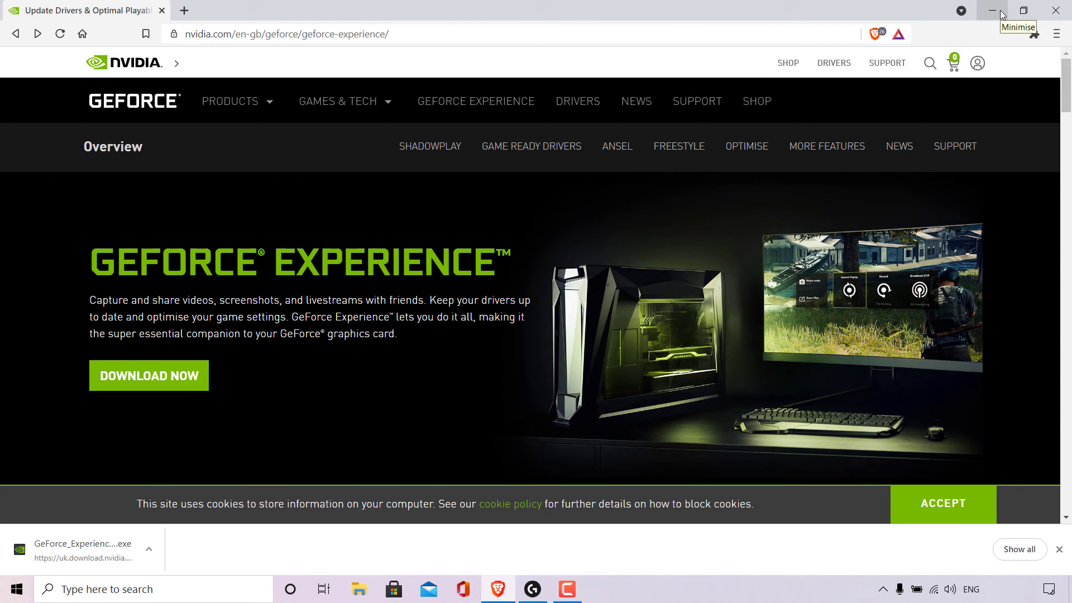
left_click(1055, 10)
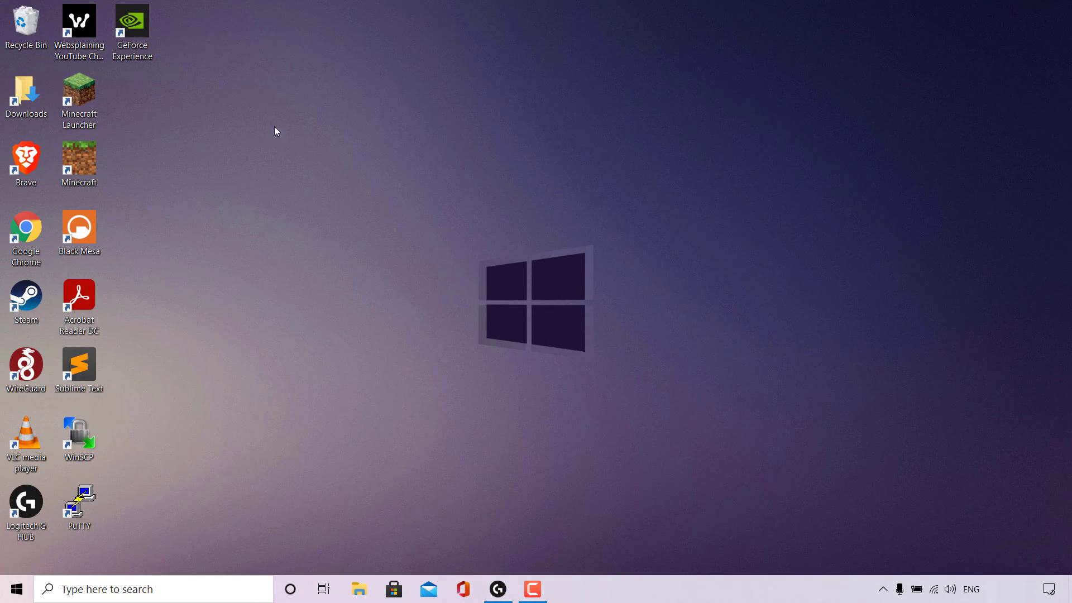
- Drag the GeForce Experience shortcut to mid-desktop and launch the app from it
left_click_drag(155, 38, 422, 313)
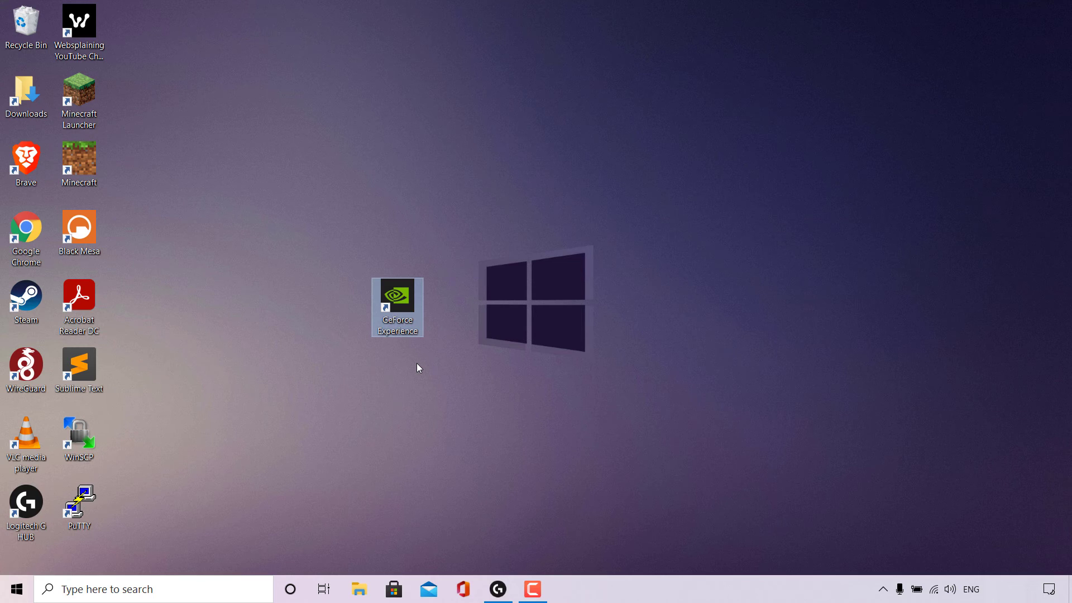
double_click(406, 324)
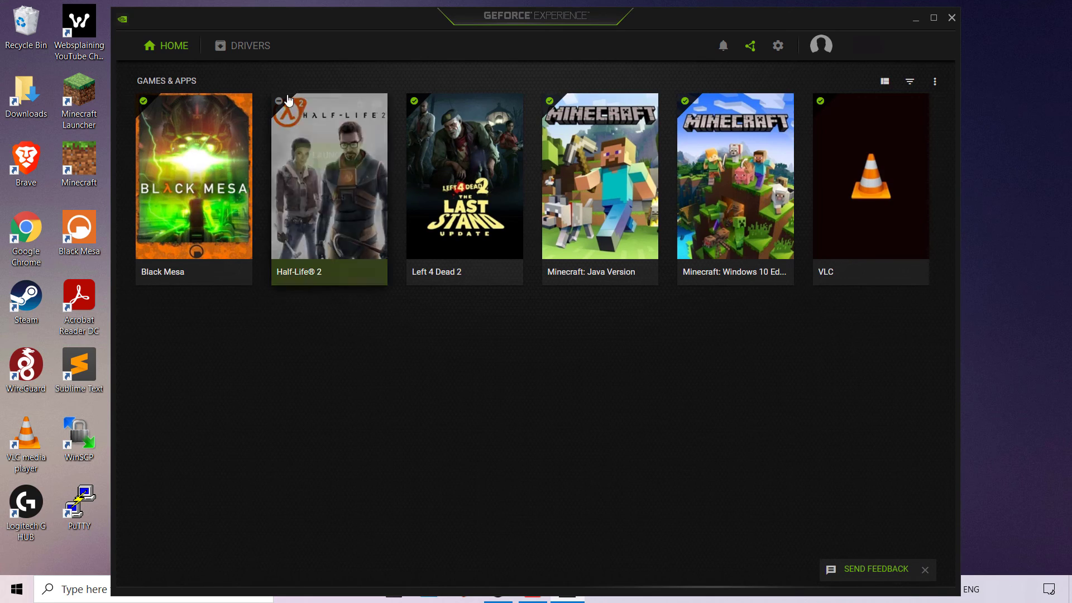
- Return to the Drivers page to confirm GeForce Game Ready Driver 471.11 is installed and current
left_click(260, 49)
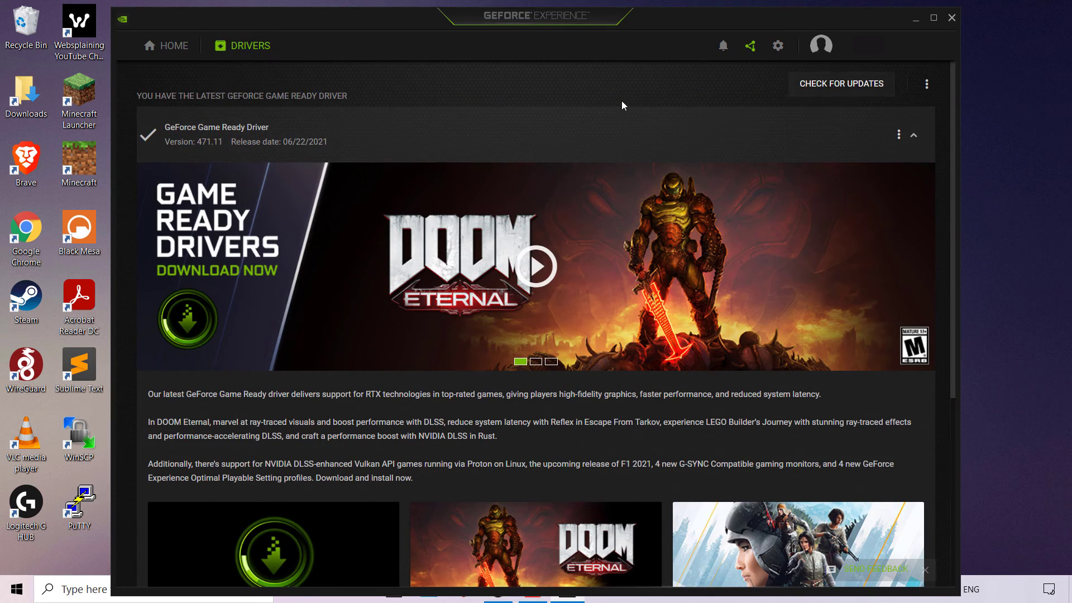